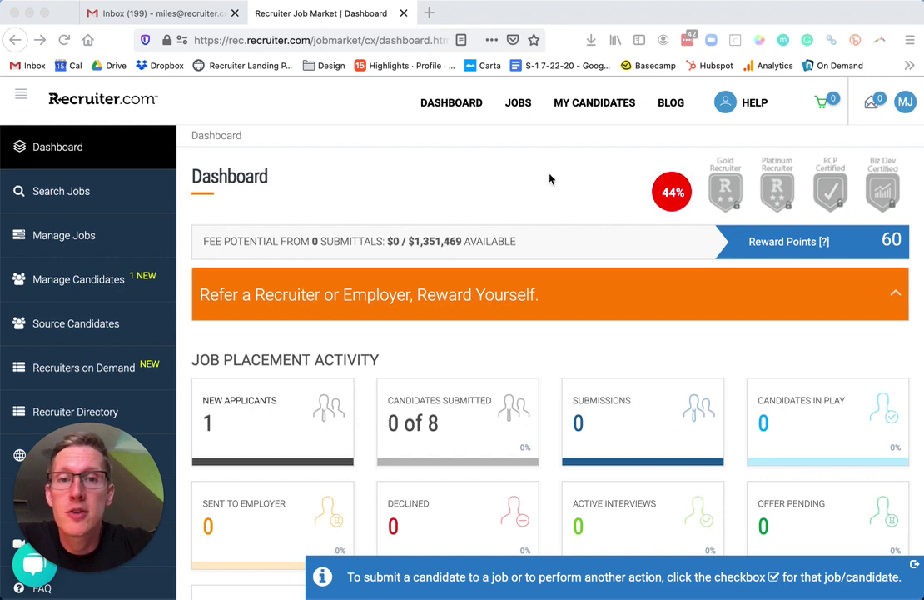
# Open the Data Analyst job in Bristol, Connecticut from the latest jobs and review its pay and commission details
pyautogui.scroll(-3, 561, 161)
pyautogui.scroll(-10, 561, 161)
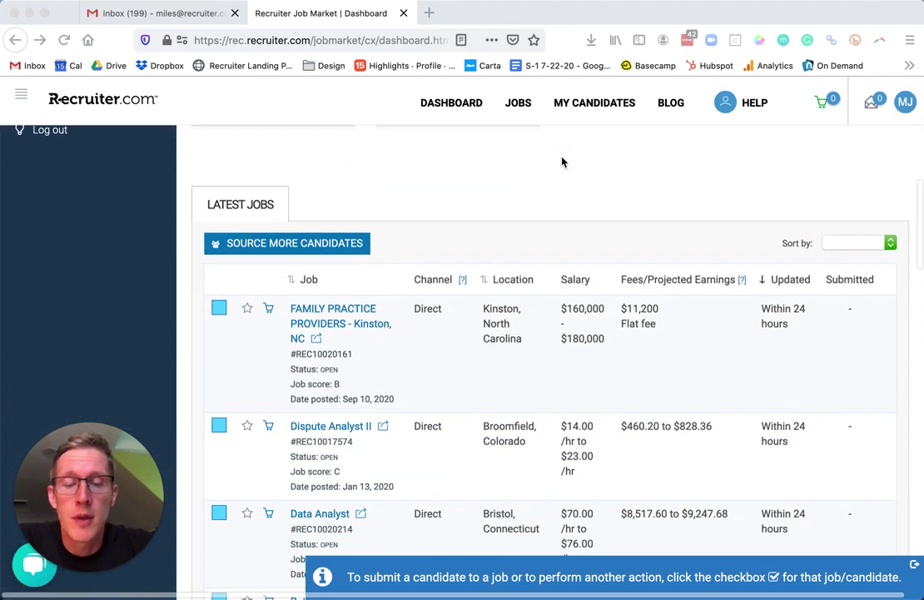
pyautogui.scroll(-1, 550, 176)
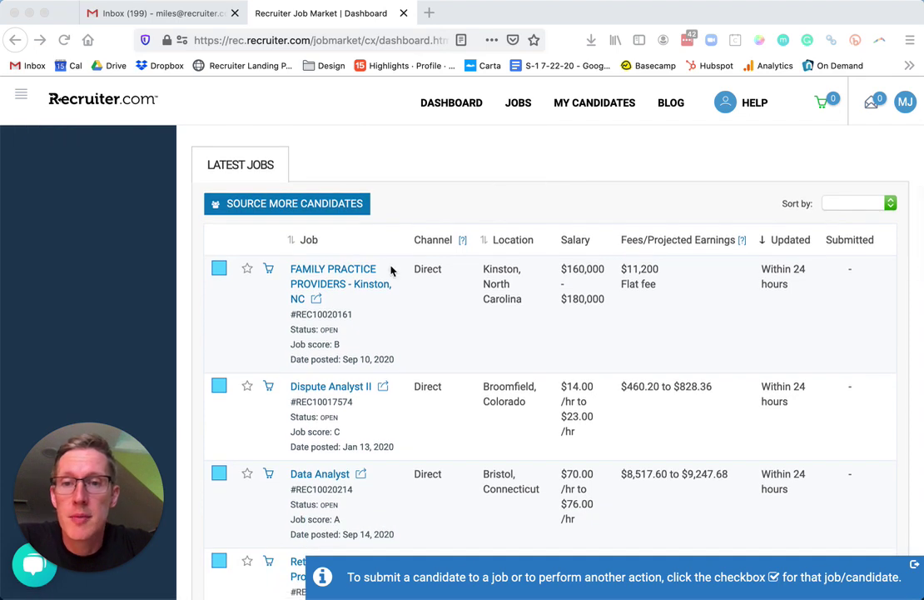
pyautogui.click(323, 482)
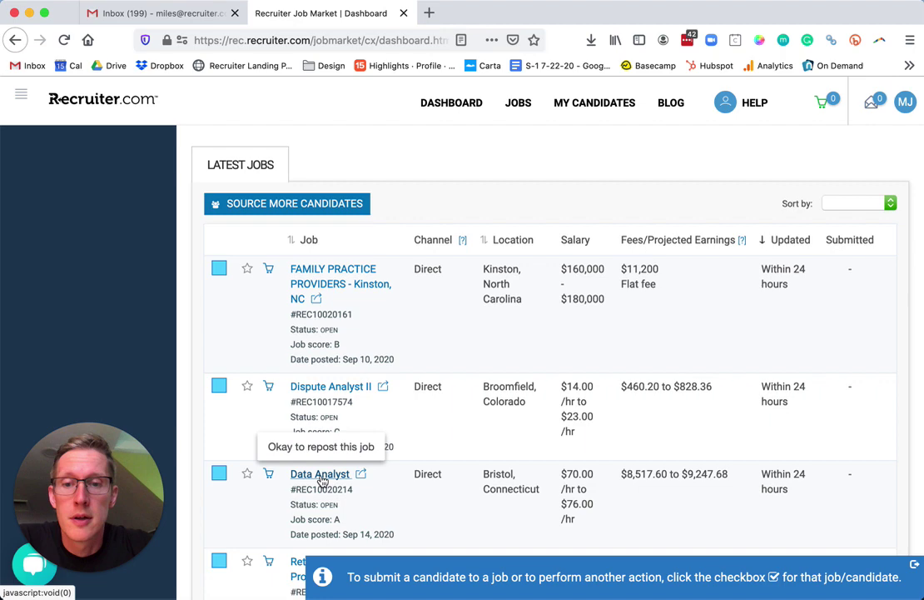
pyautogui.click(323, 481)
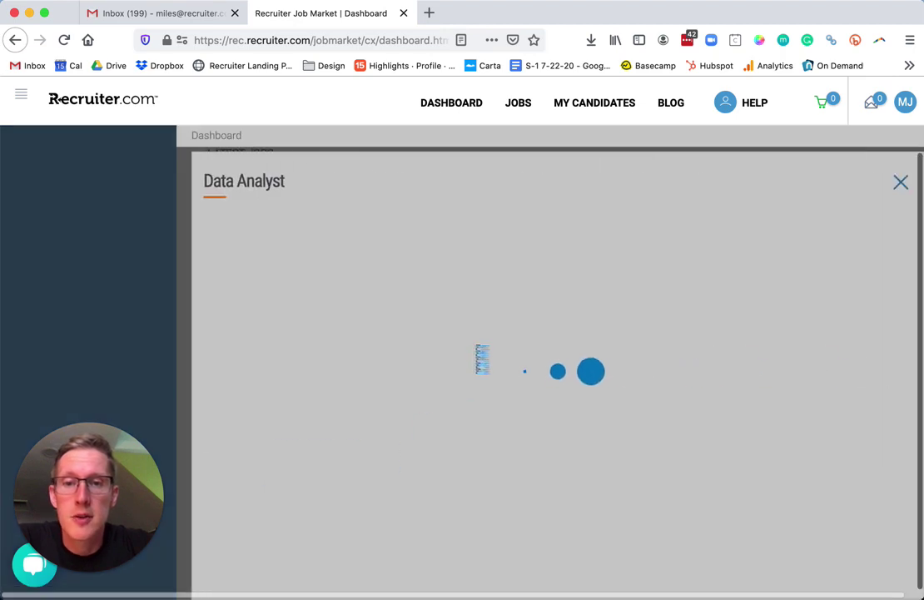
pyautogui.scroll(-4, 586, 295)
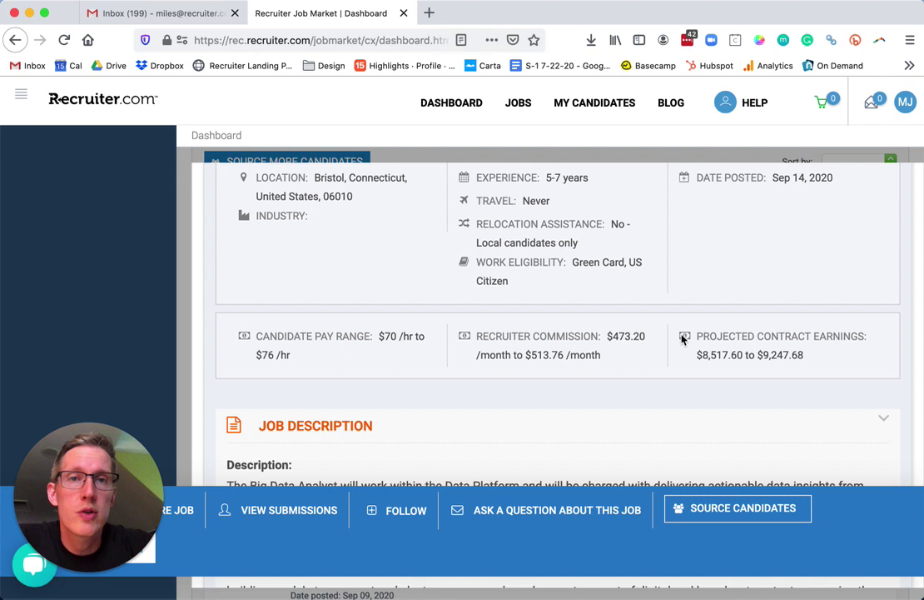
# Source candidates for the job in Censia, starting a new role from the Recruiter.com Data Analyst job found by searching "data"
pyautogui.click(718, 509)
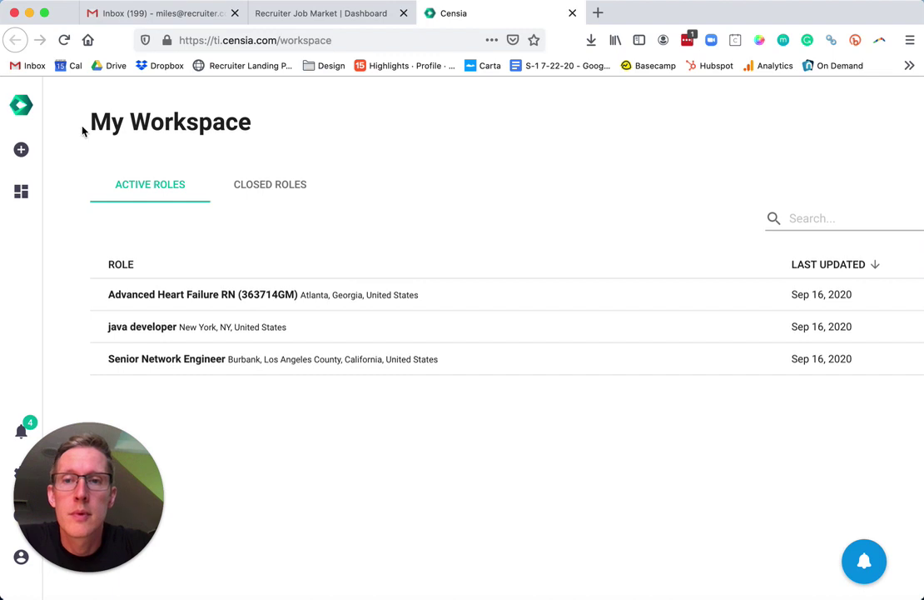
pyautogui.click(22, 150)
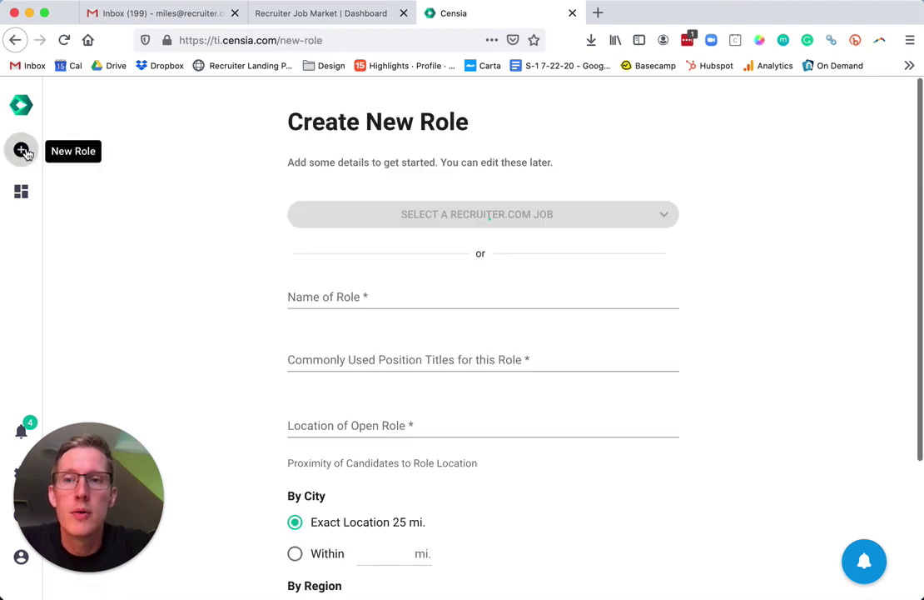
pyautogui.click(489, 219)
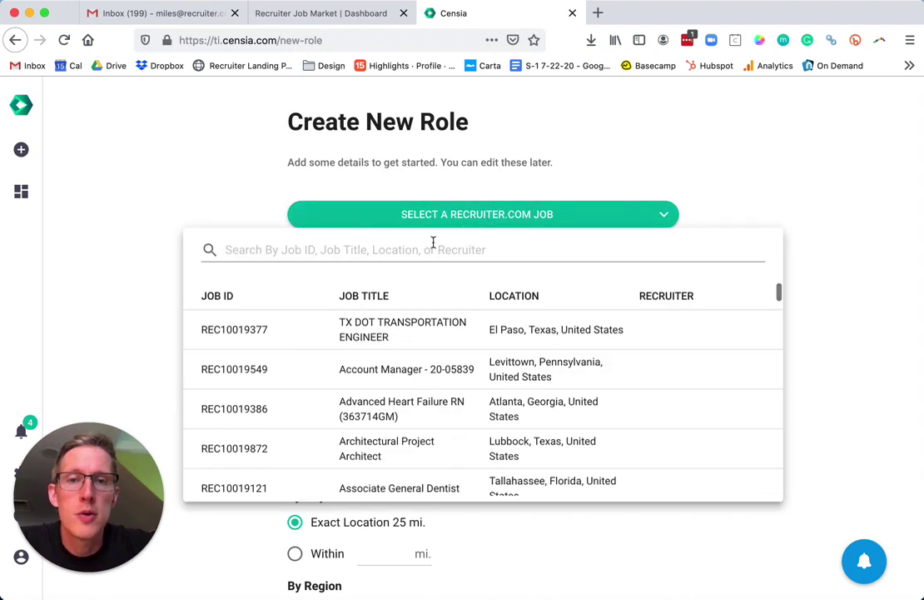
pyautogui.click(415, 248)
pyautogui.write('data')
pyautogui.click(350, 327)
# Review the prefilled position title, location, 25 mi. proximity and seniority levels, and create the Data Analyst role
pyautogui.scroll(-2, 562, 253)
pyautogui.scroll(-1, 564, 249)
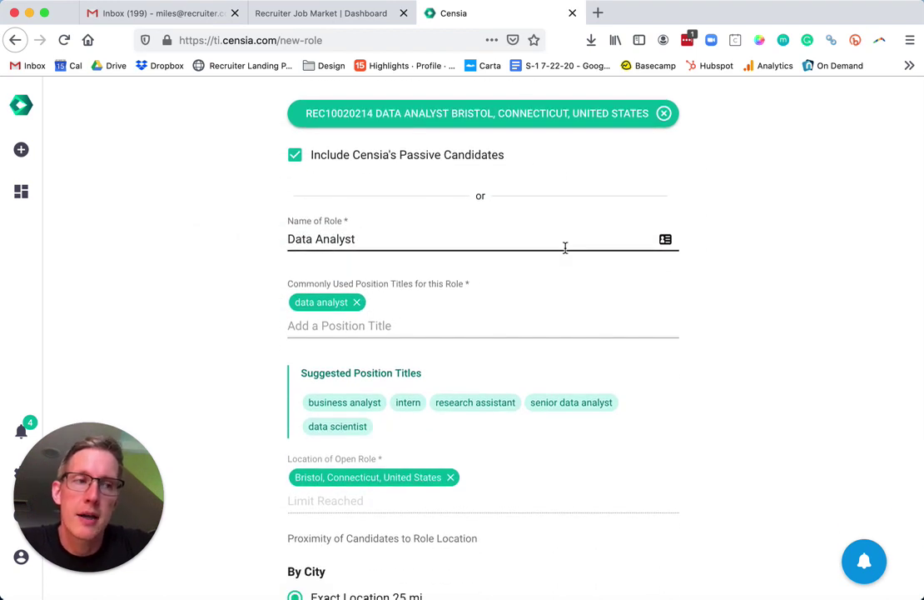
pyautogui.scroll(-5, 565, 250)
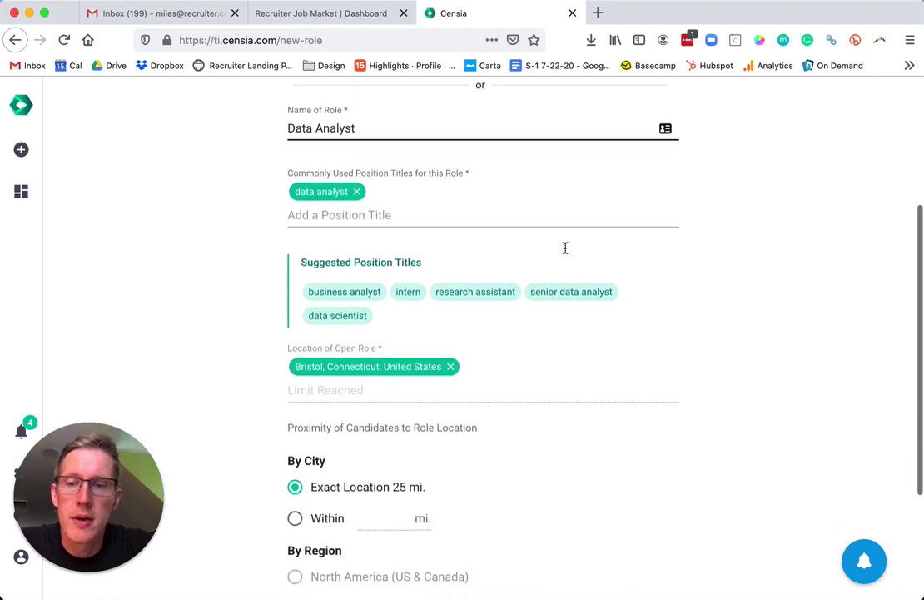
pyautogui.scroll(-1, 565, 254)
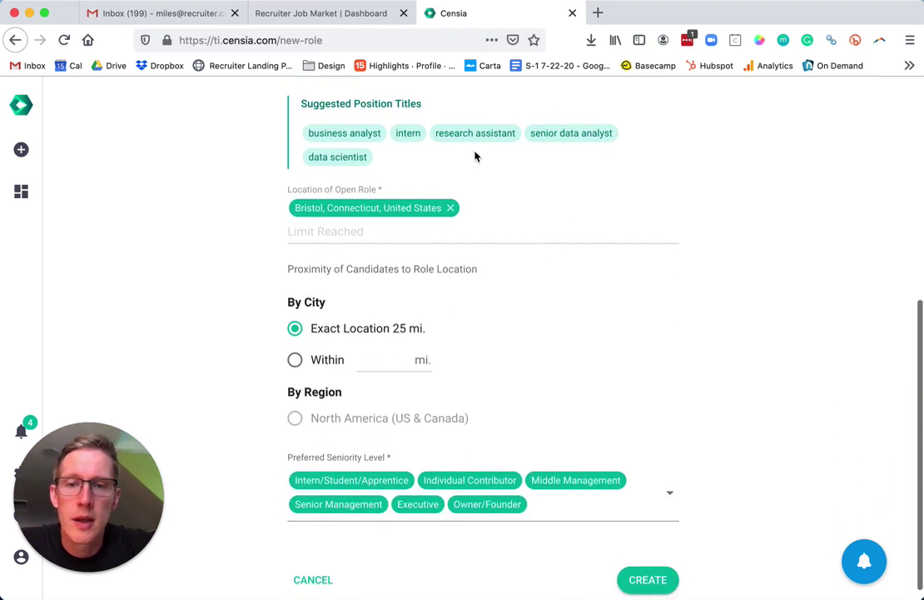
pyautogui.click(641, 581)
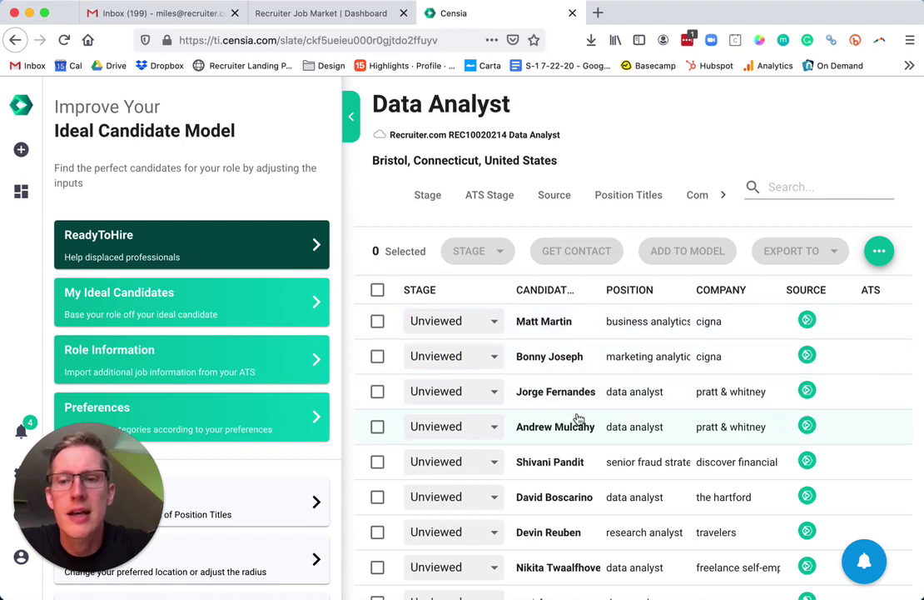
# Look through the suggested Data Analyst candidates and select the first two in the list
pyautogui.scroll(-3, 624, 327)
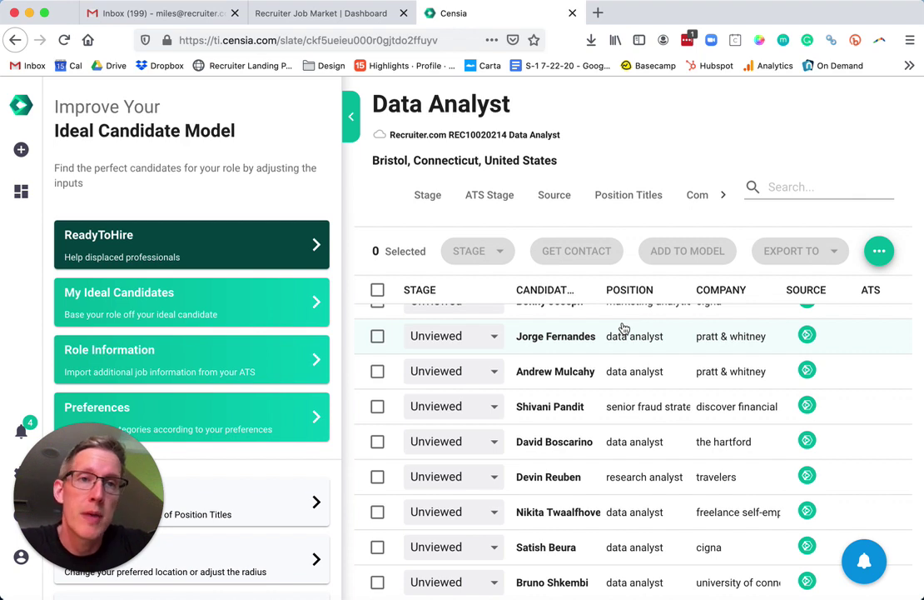
pyautogui.scroll(3, 610, 382)
pyautogui.click(377, 321)
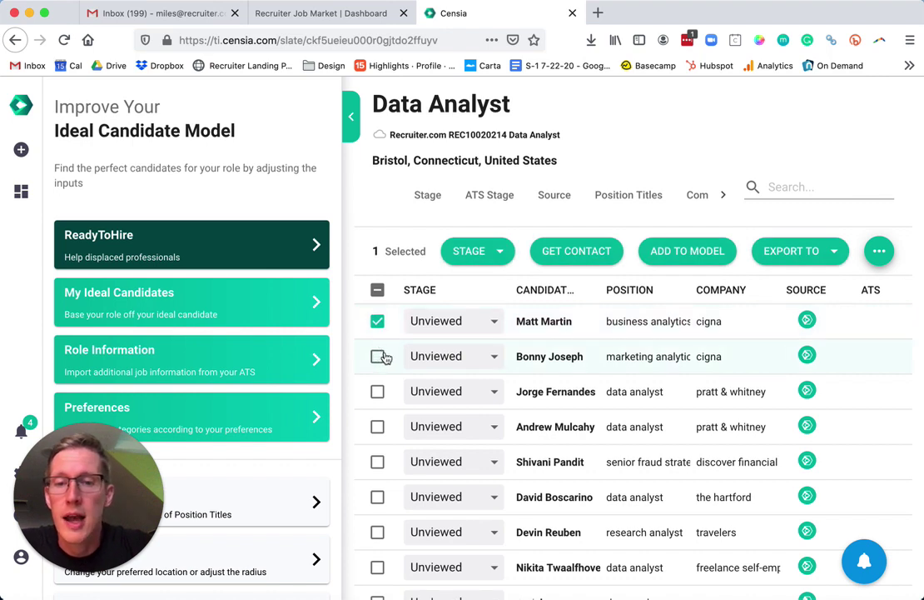
pyautogui.click(378, 358)
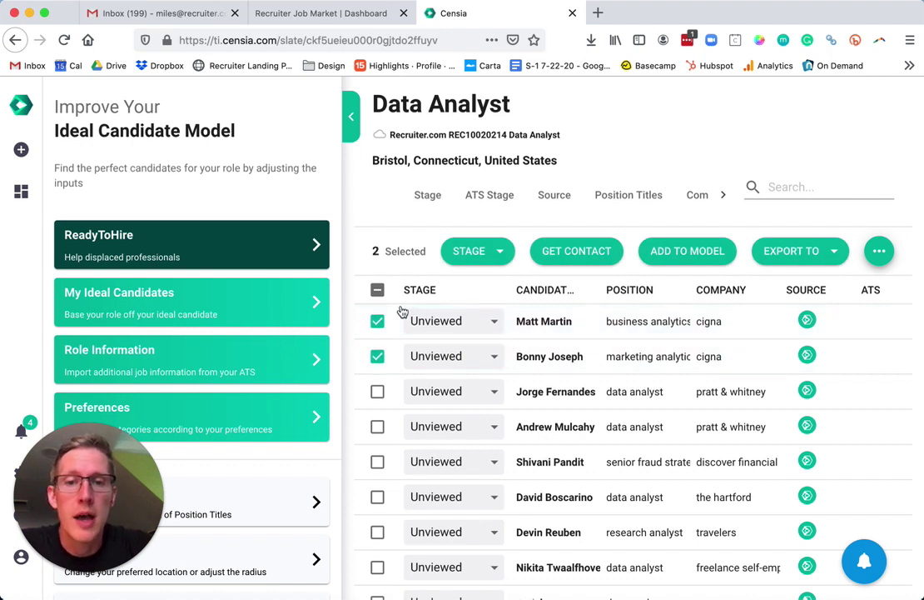
# Export the two selected candidates to the Recruiter.com Data Analyst job in Bristol, including the duplicate check
pyautogui.click(783, 253)
pyautogui.click(788, 286)
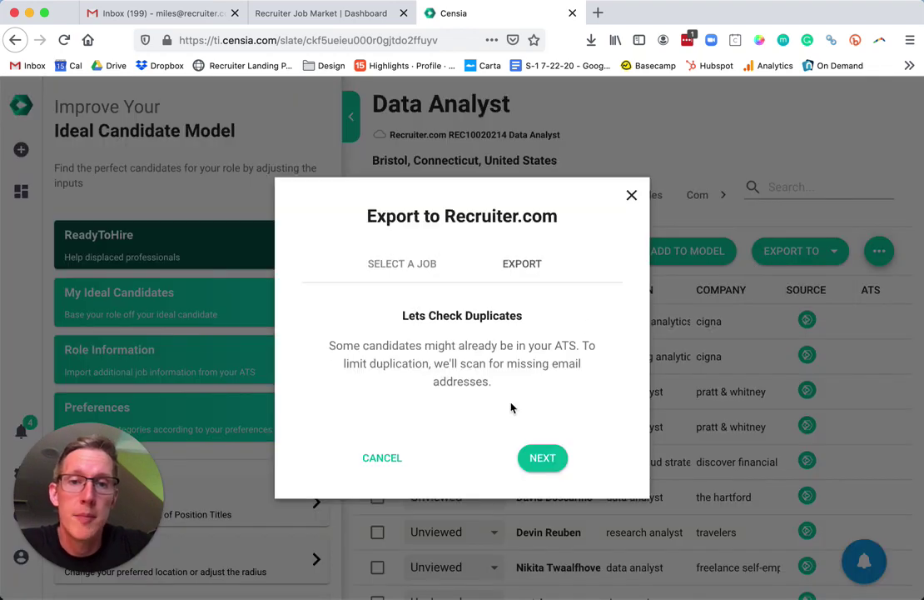
pyautogui.click(542, 460)
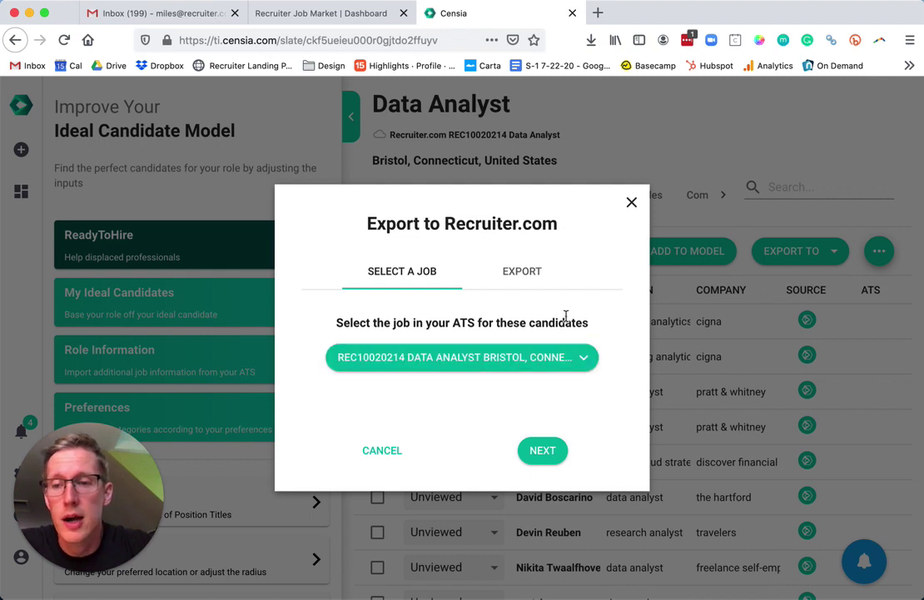
pyautogui.click(547, 451)
pyautogui.click(539, 449)
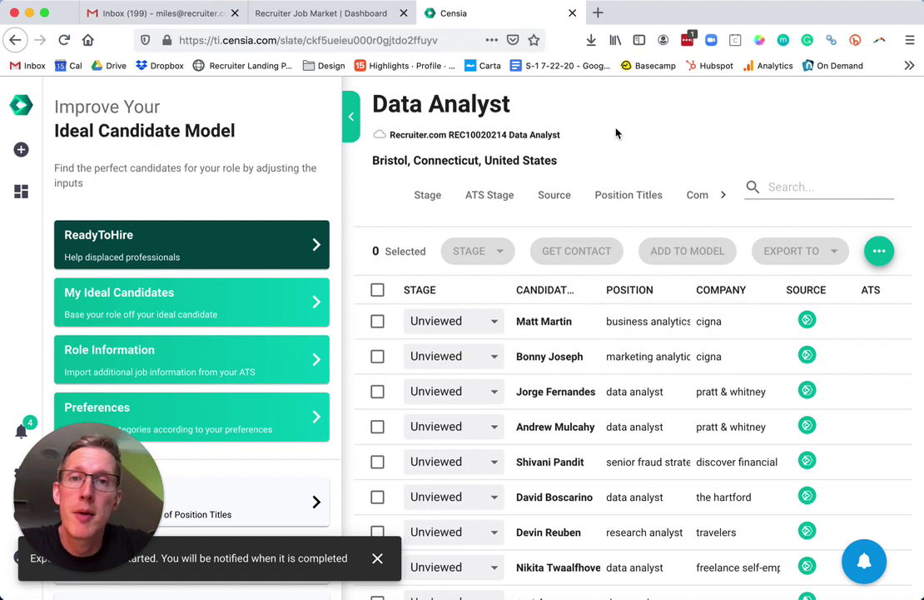
# Switch back to Recruiter.com and close the Data Analyst job details to return to the dashboard
pyautogui.click(358, 18)
pyautogui.scroll(3, 850, 411)
pyautogui.click(901, 193)
pyautogui.scroll(10, 396, 304)
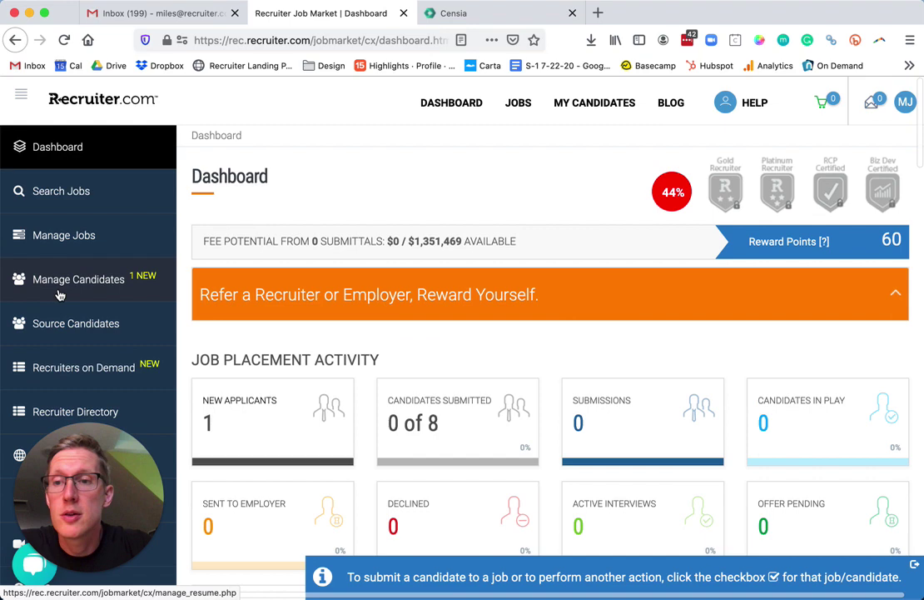
# Open the matched candidates under Manage Candidates and check the list for the exported Data Analyst candidates
pyautogui.click(59, 291)
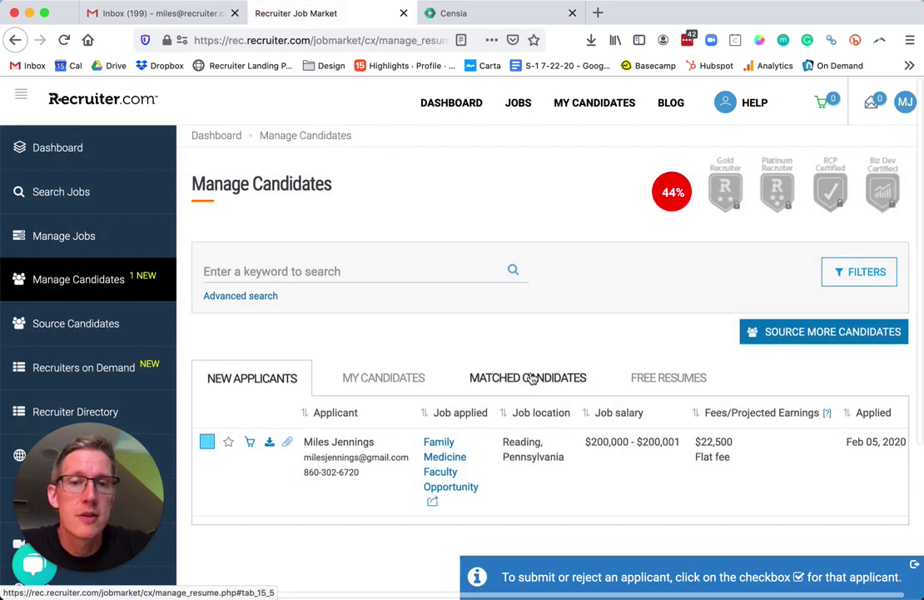
pyautogui.click(532, 379)
pyautogui.scroll(-3, 609, 292)
pyautogui.scroll(-3, 608, 293)
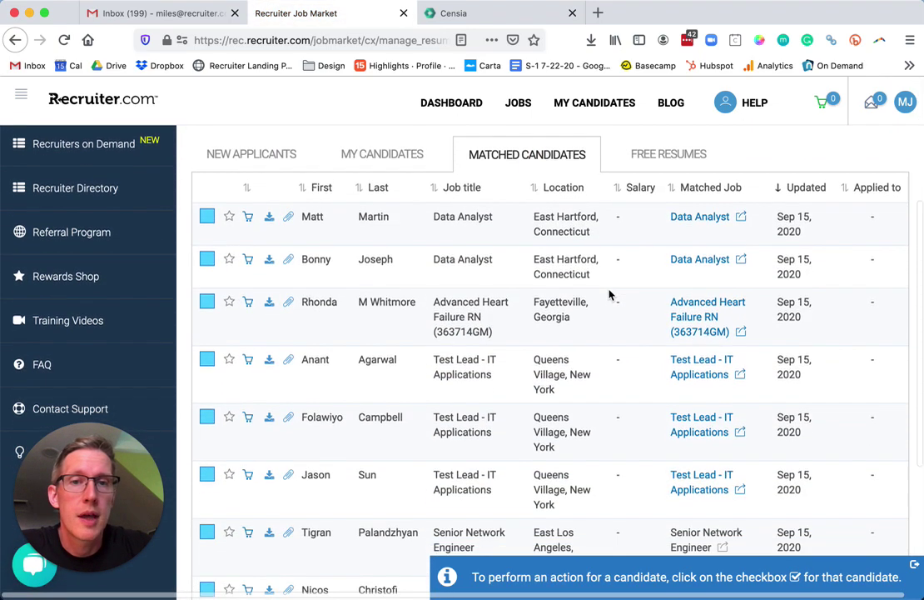